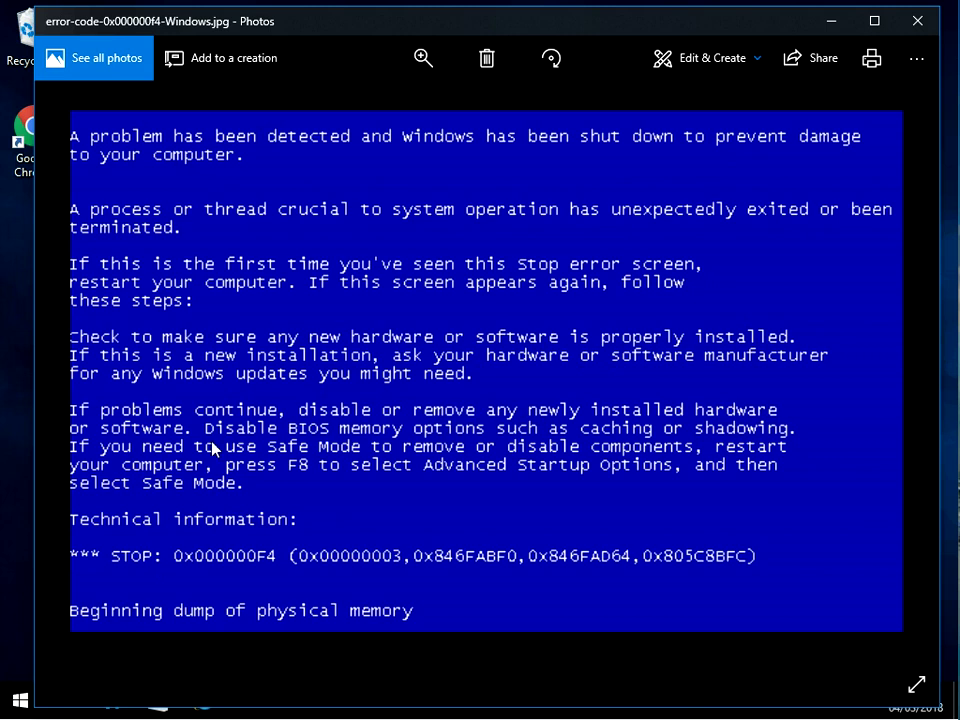
Close the blue-screen error image and open Device Manager in a maximized window.
left_click(917, 20)
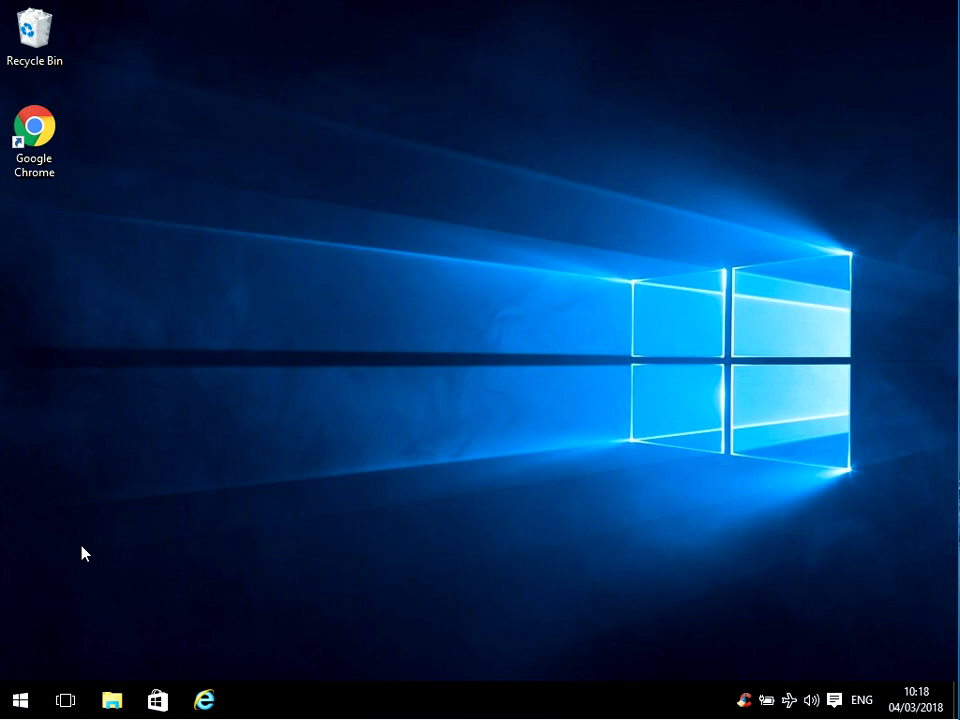
left_click(20, 703)
type("device")
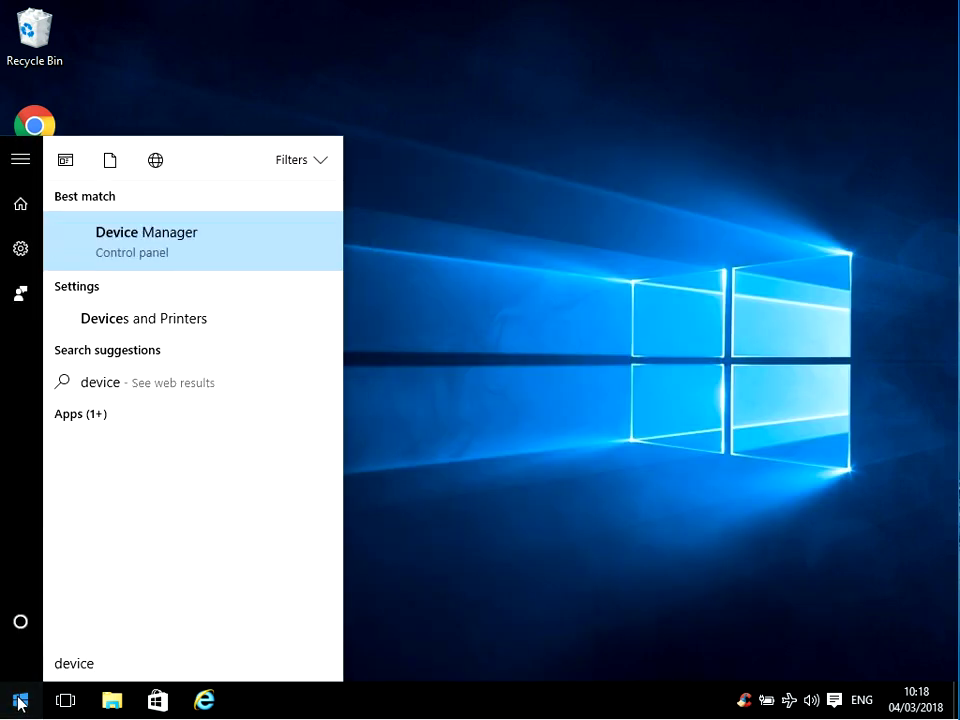
type(" manager")
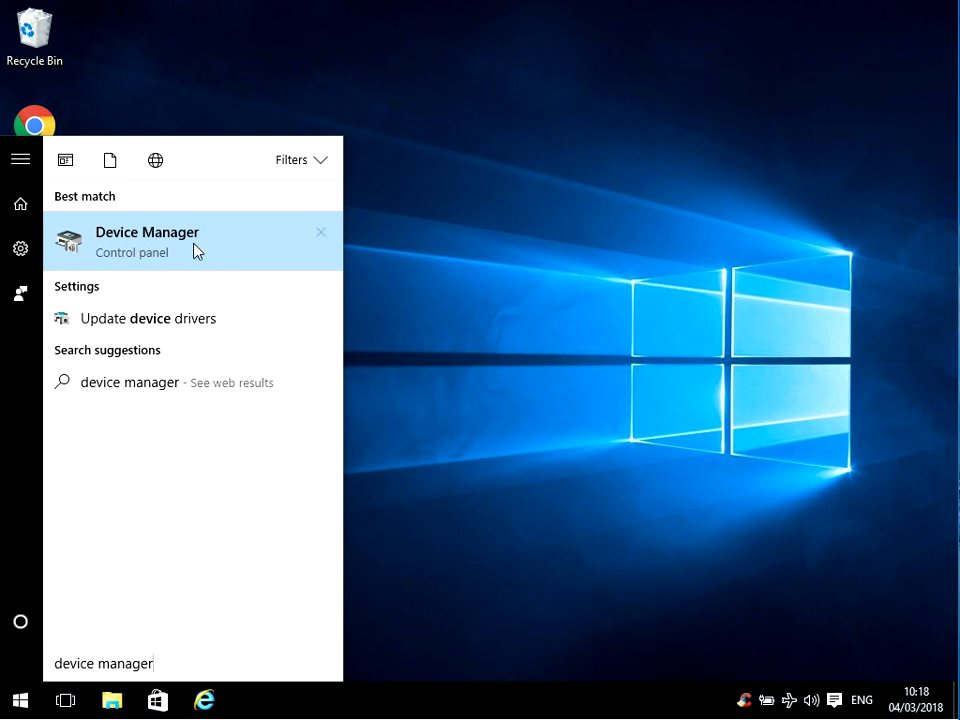
left_click(163, 251)
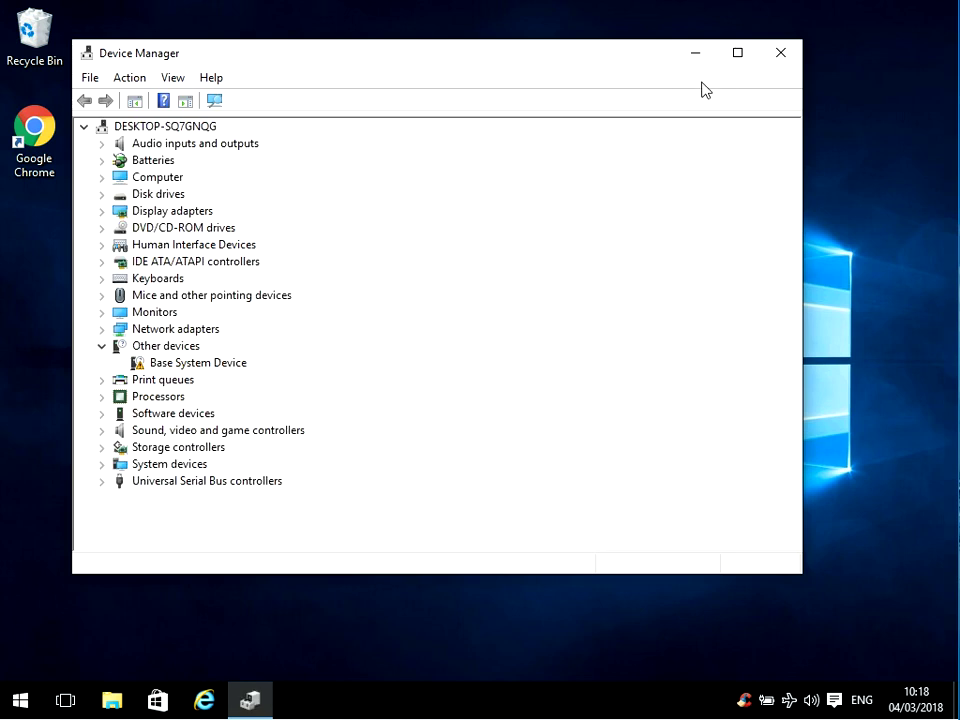
left_click(737, 52)
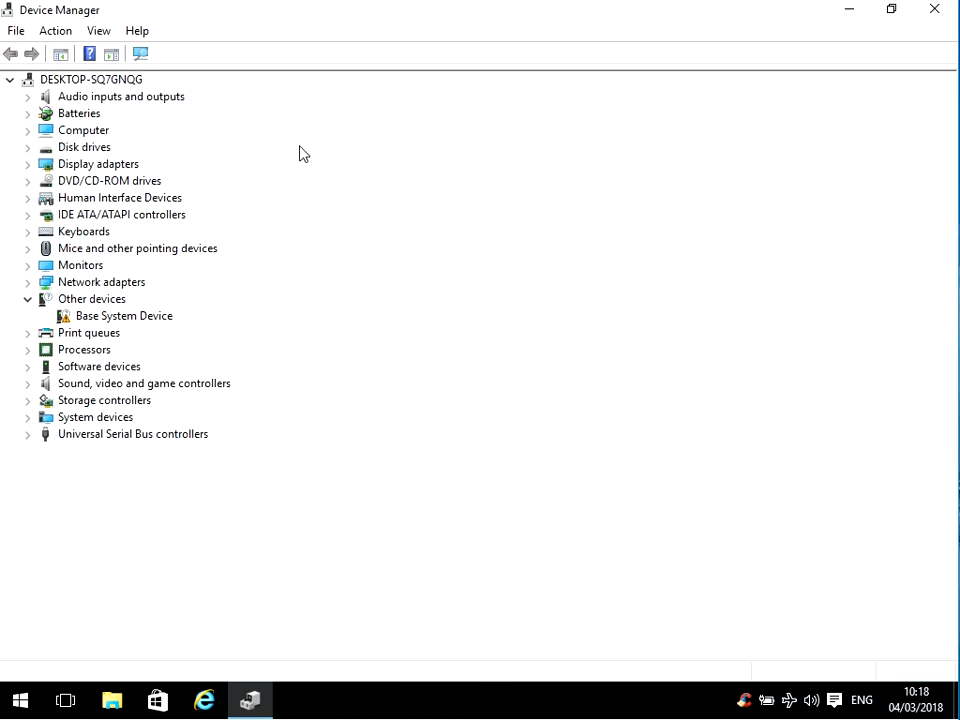
Expand the display and network adapters, and check the driver version of the Intel(R) PRO/1000 MT Desktop Adapter.
double_click(90, 166)
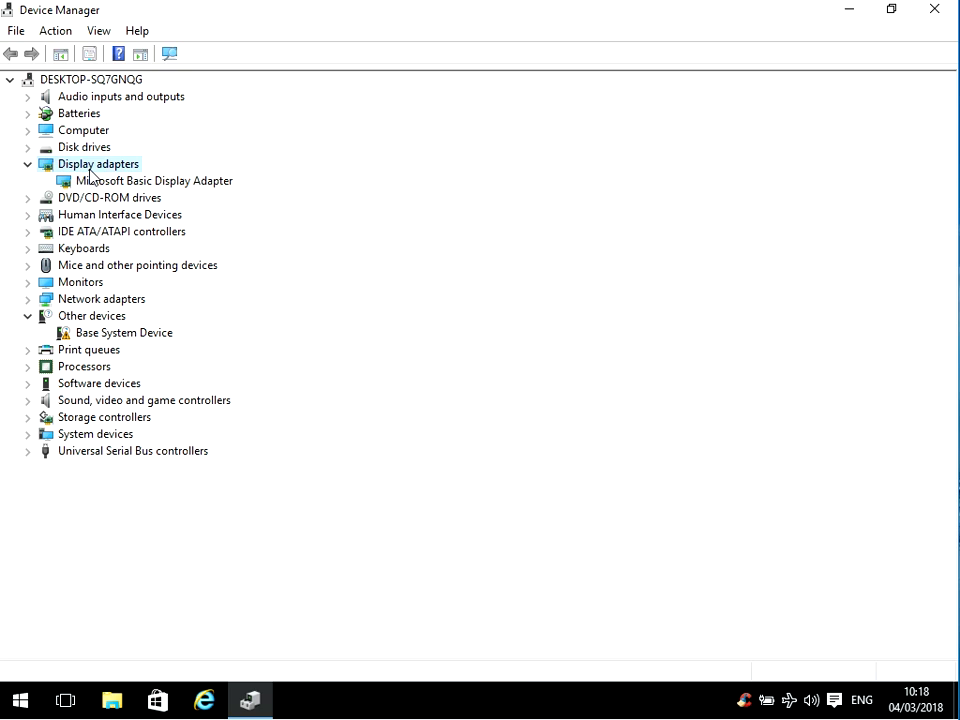
double_click(100, 300)
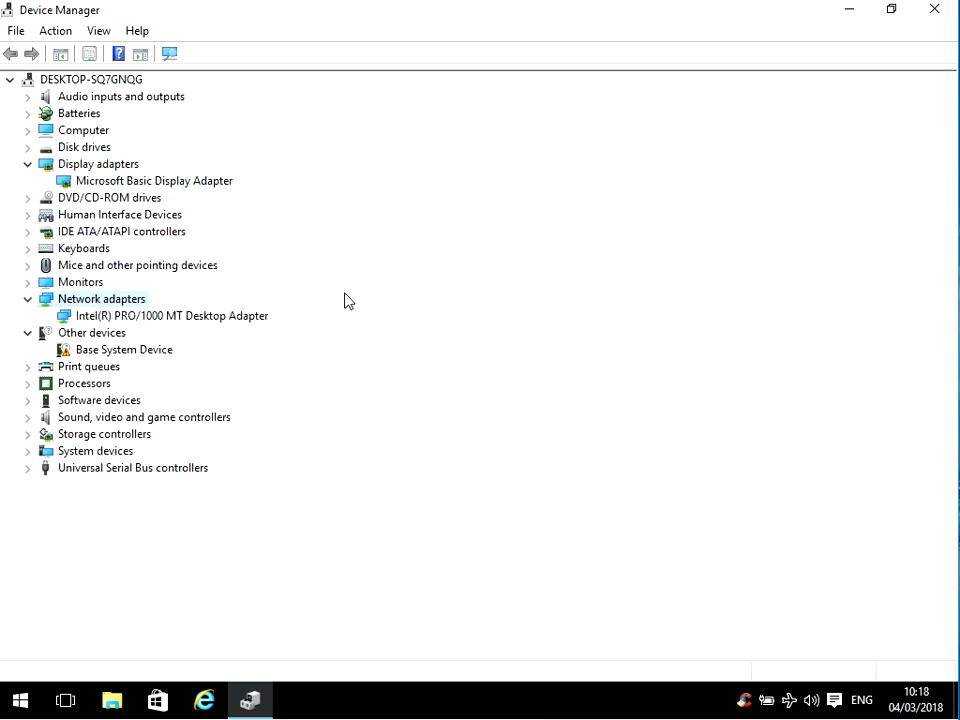
left_click(150, 320)
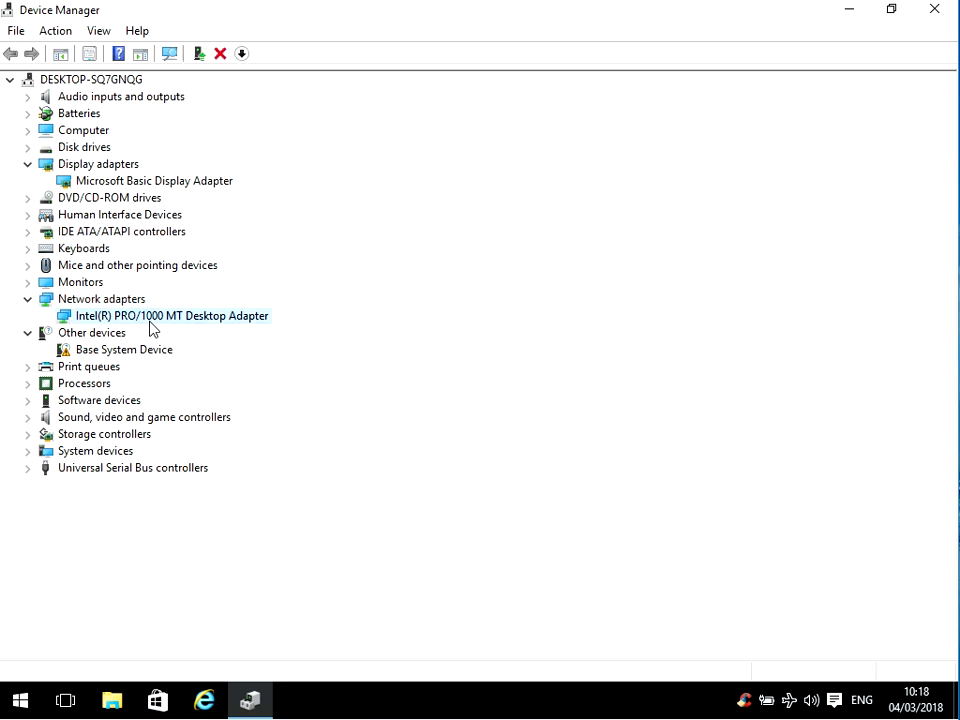
right_click(137, 320)
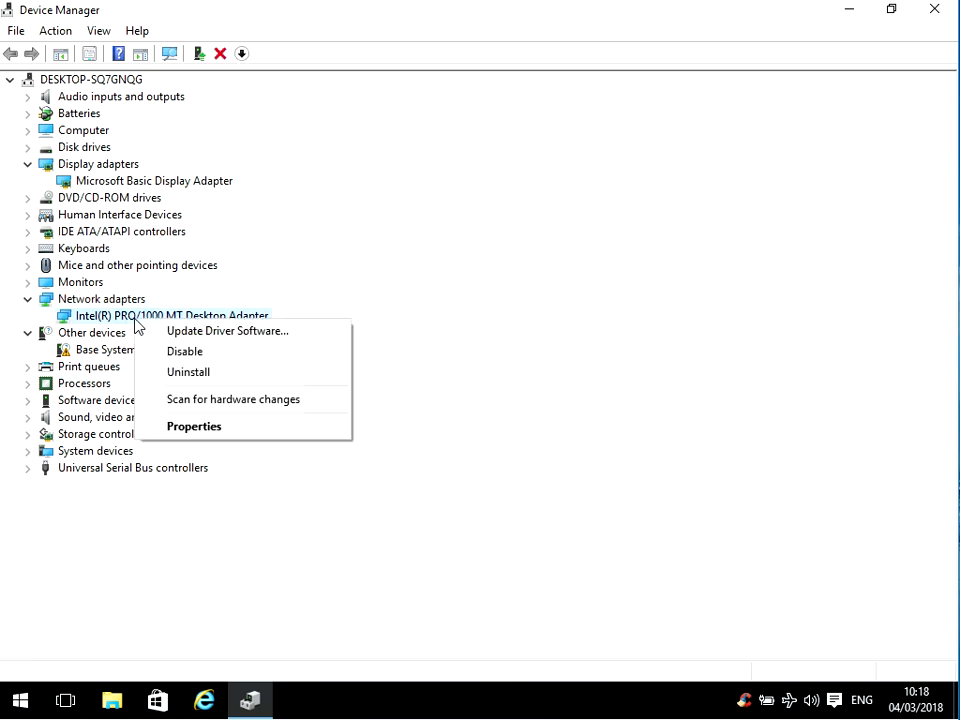
left_click(222, 430)
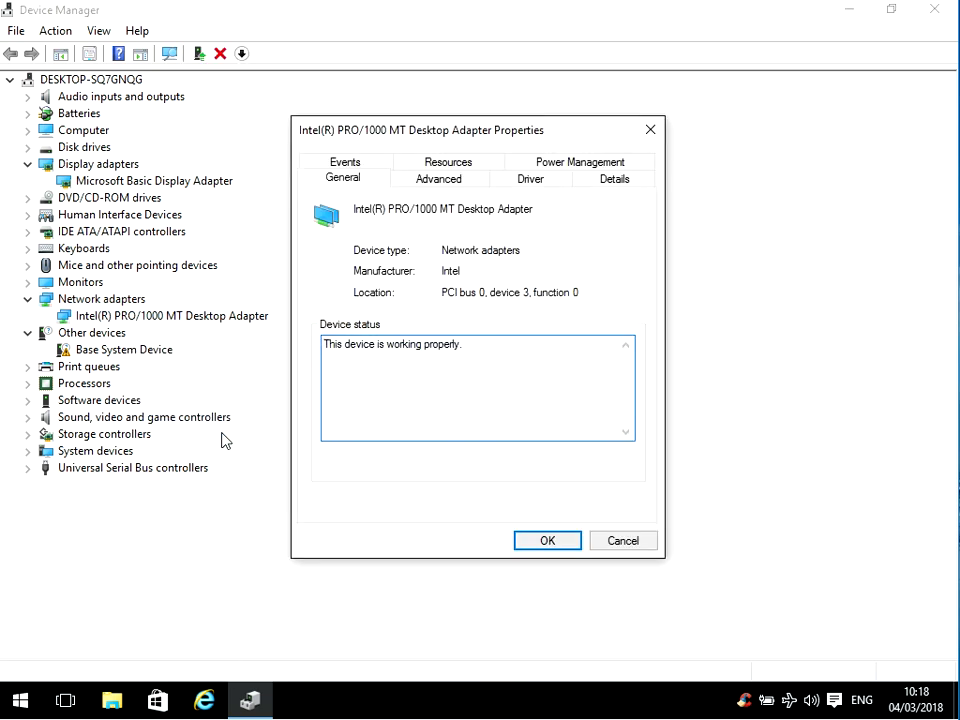
left_click(531, 185)
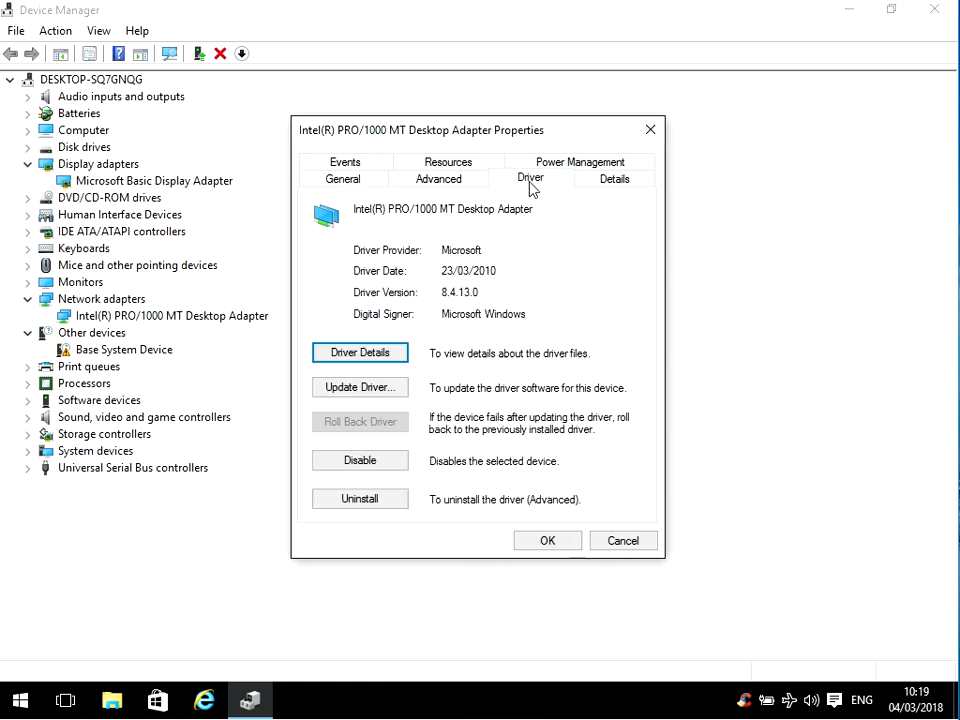
left_click_drag(491, 135, 585, 68)
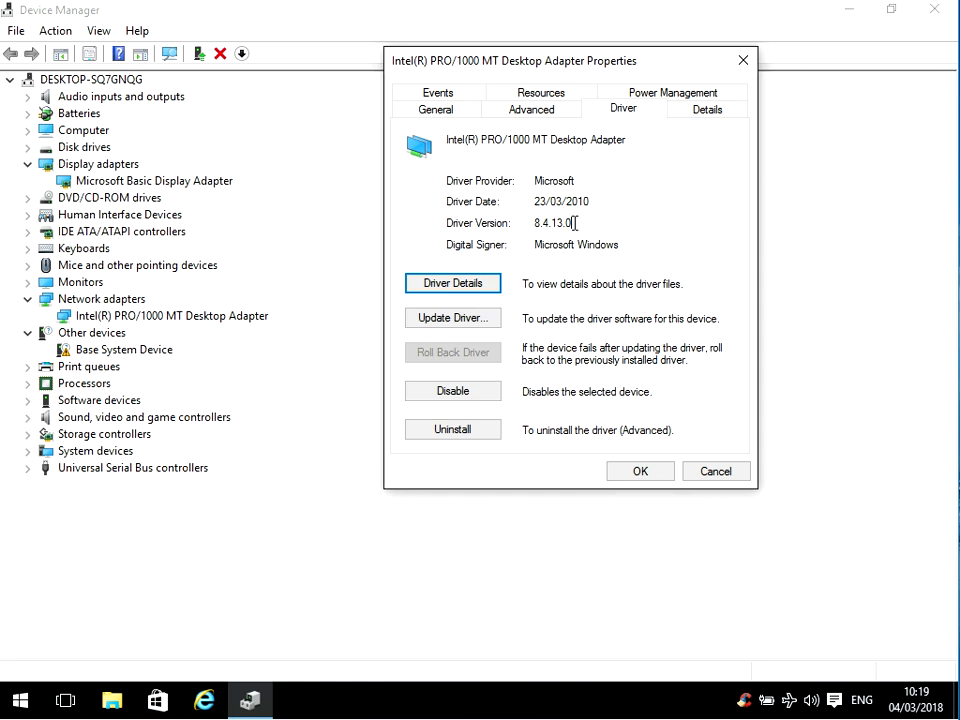
left_click_drag(575, 222, 531, 223)
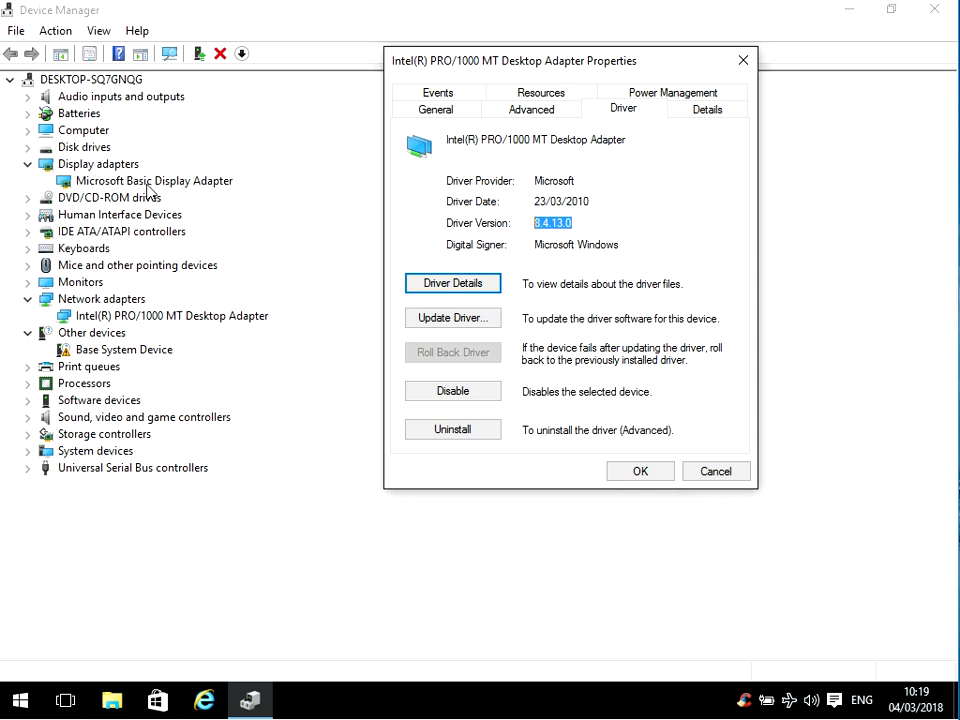
left_click(749, 63)
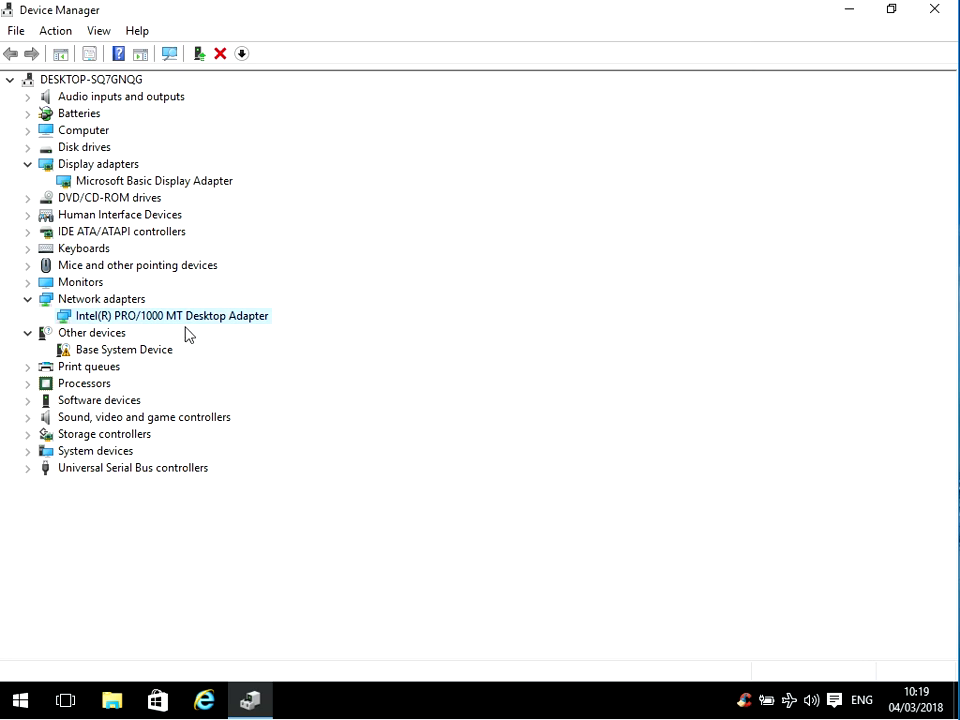
Review the manual driver update options for the Microsoft Basic Display Adapter without installing anything, and close Device Manager.
right_click(157, 322)
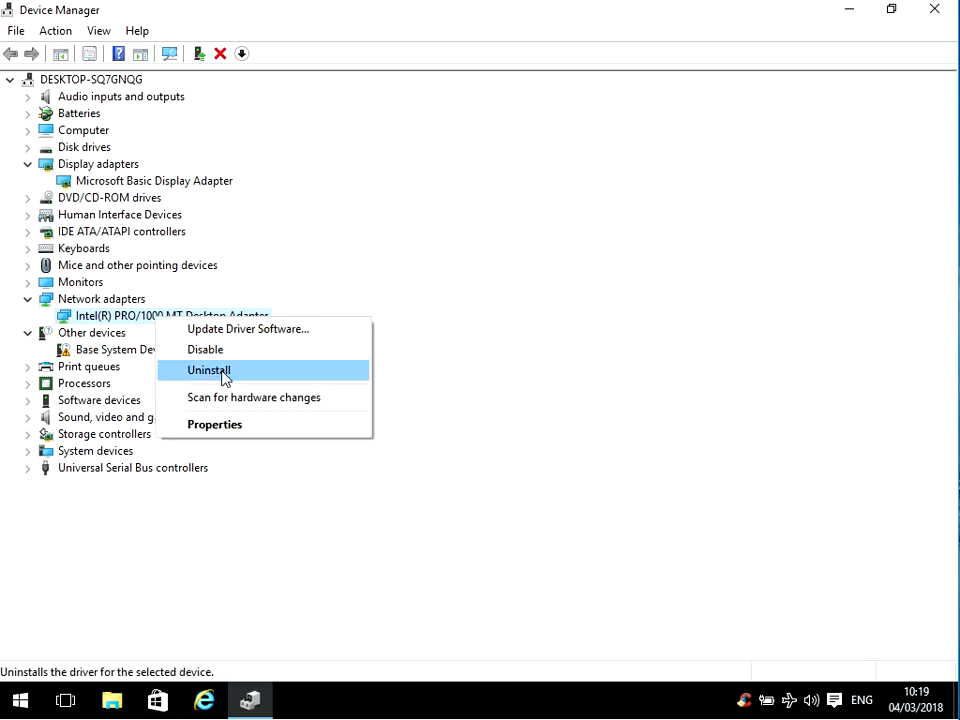
left_click(171, 184)
right_click(171, 184)
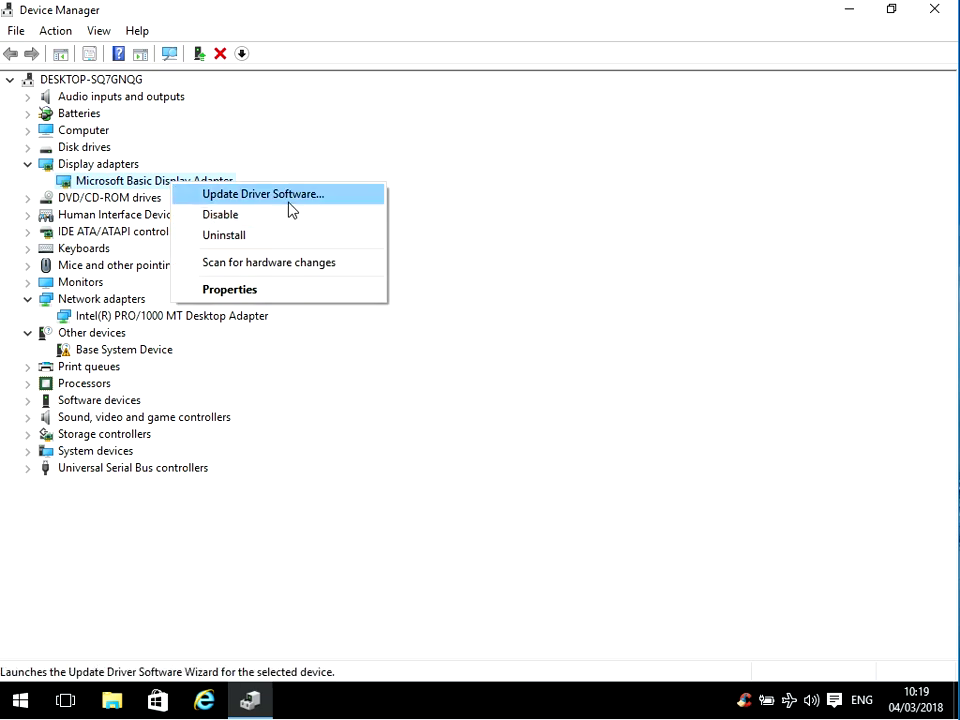
left_click(231, 198)
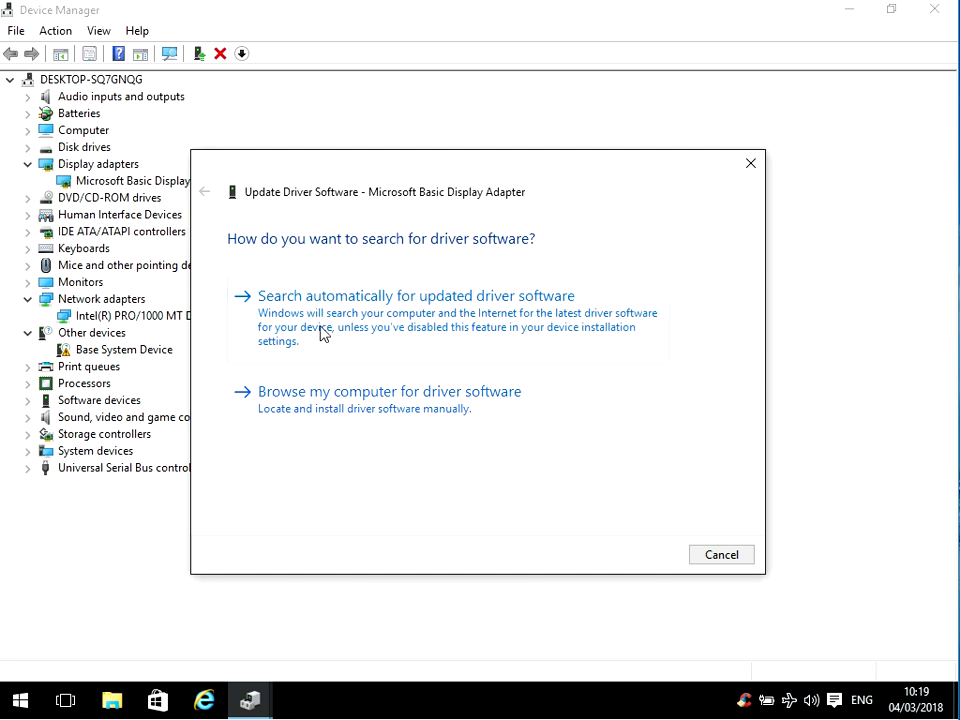
left_click(360, 407)
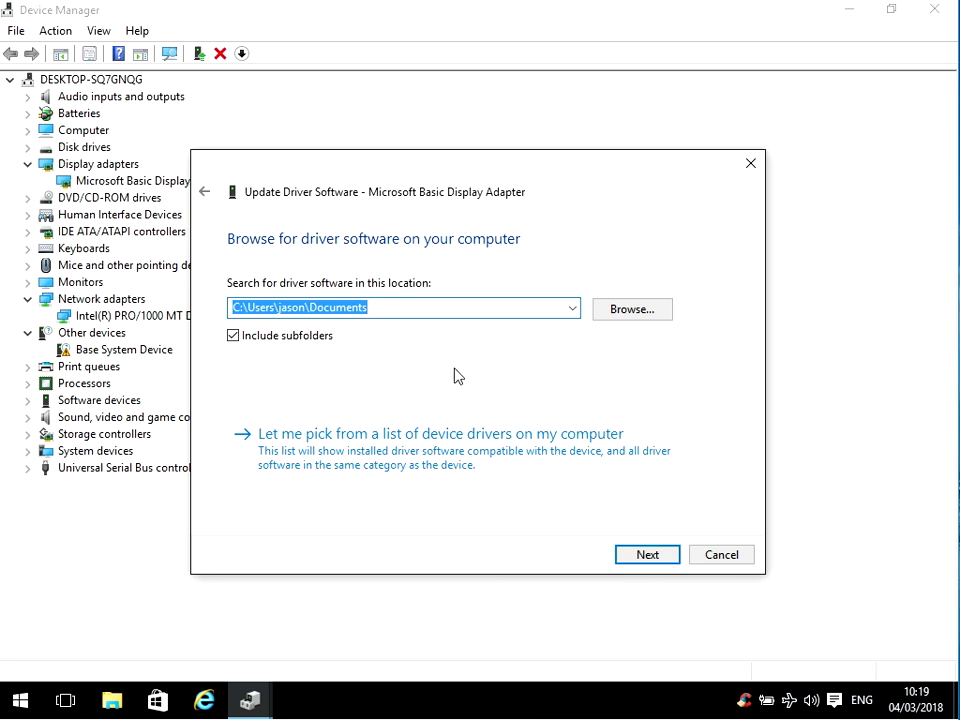
left_click(752, 170)
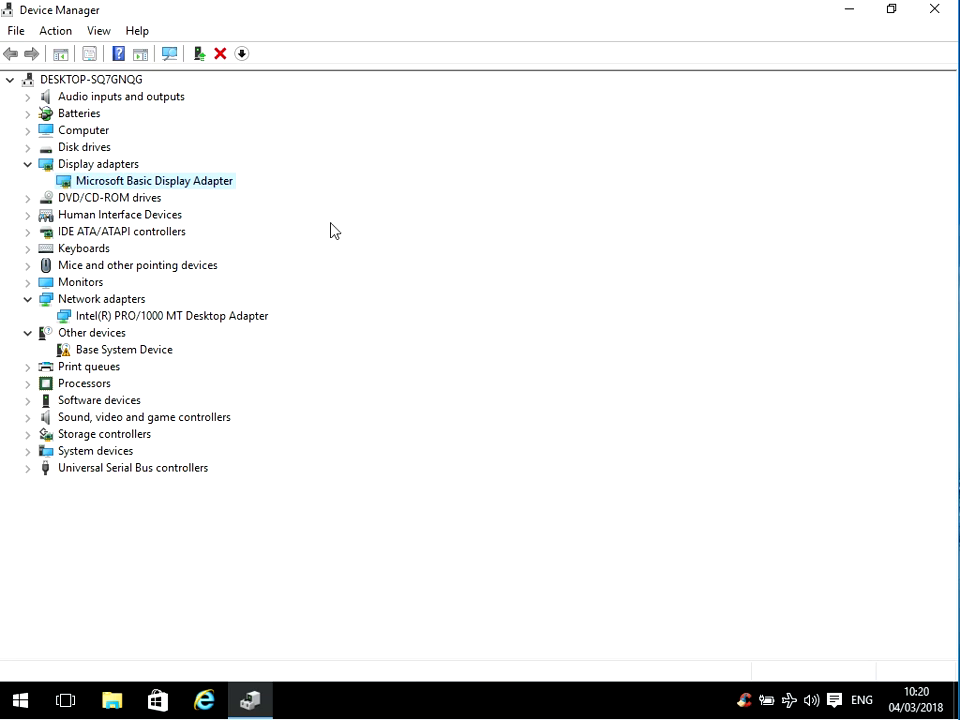
left_click(934, 16)
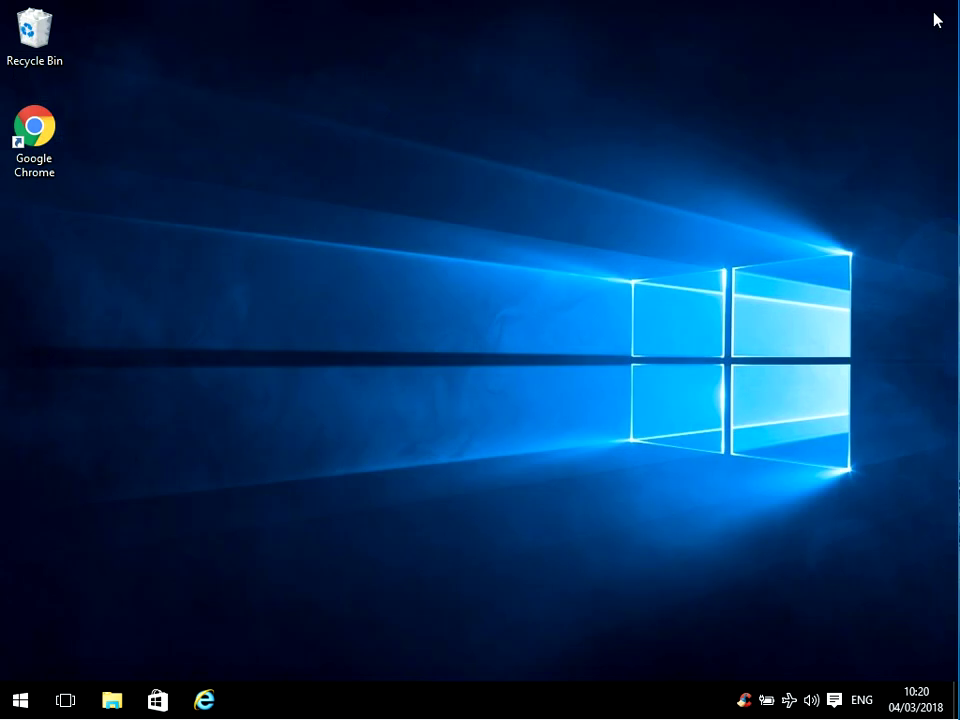
Switch to File Explorer and open the properties of Local Disk (C:) from This PC.
left_click(112, 700)
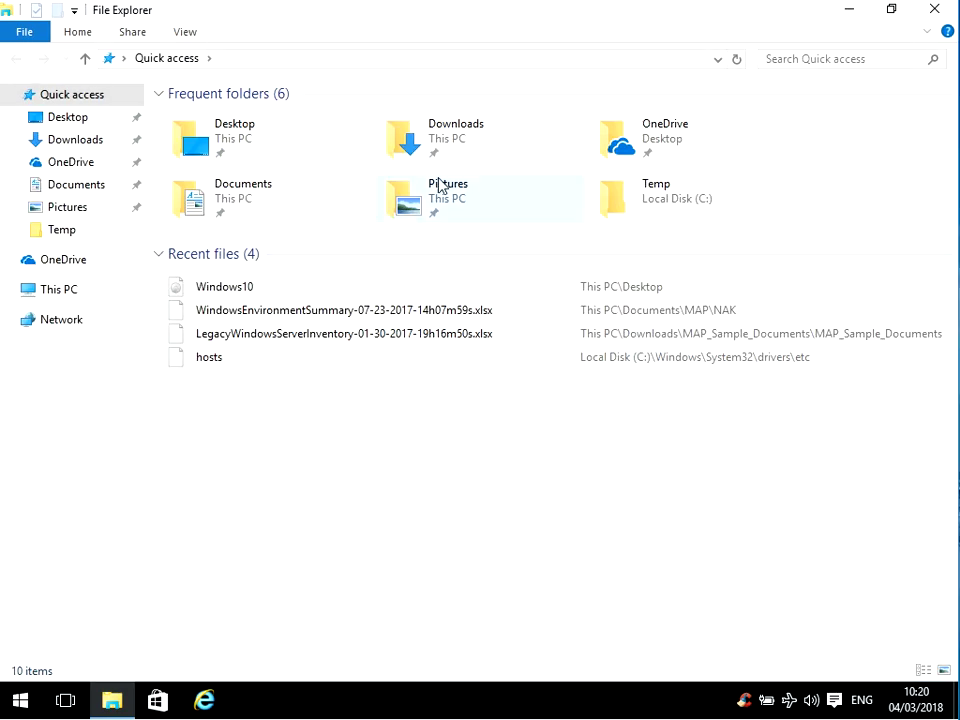
left_click(58, 289)
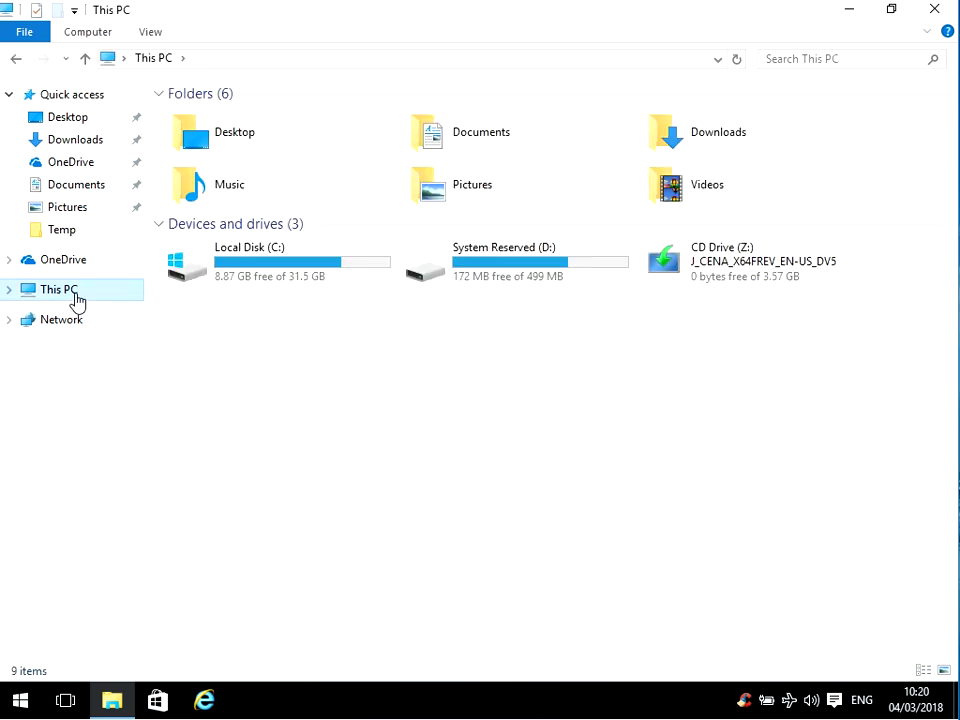
left_click(271, 263)
right_click(272, 263)
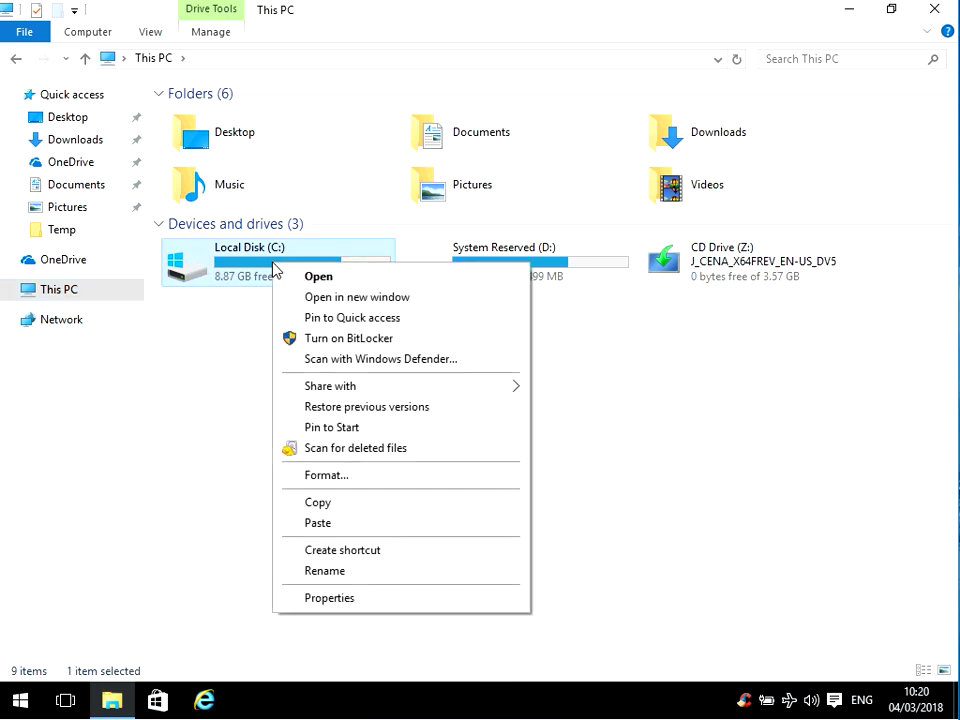
left_click(372, 600)
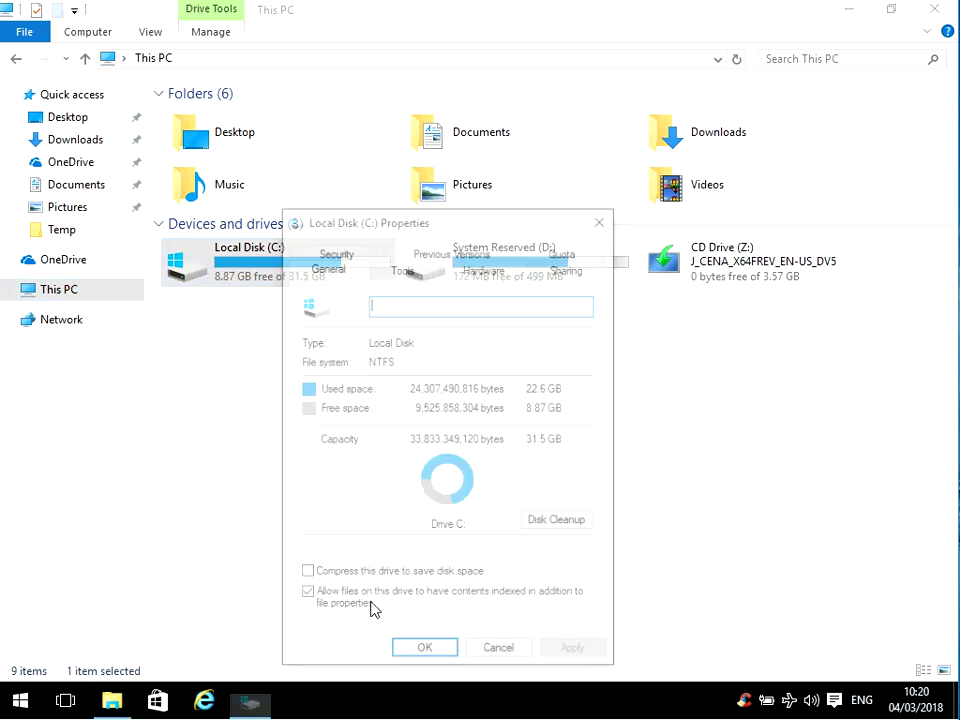
left_click_drag(424, 228, 414, 28)
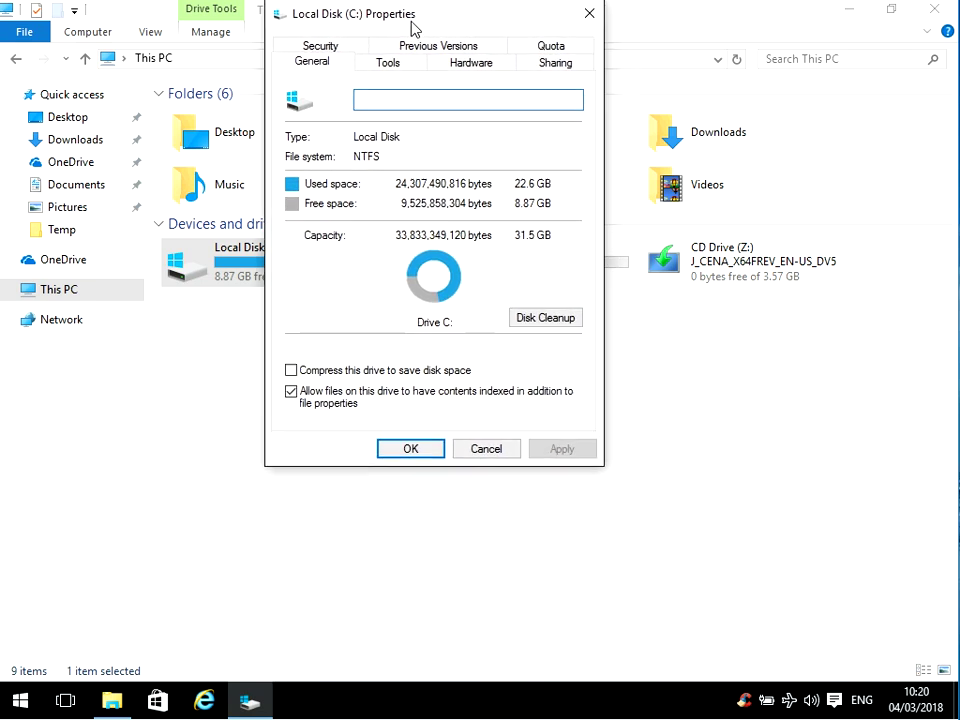
Scan Local Disk (C:) for file system errors, close its properties and minimize File Explorer.
left_click(387, 67)
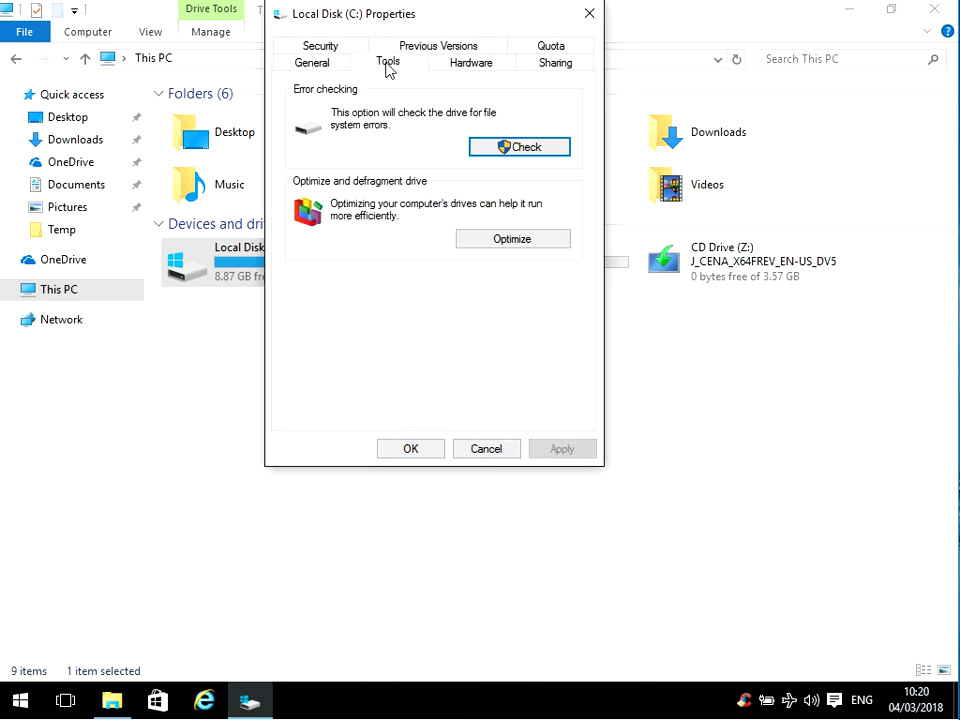
left_click(512, 150)
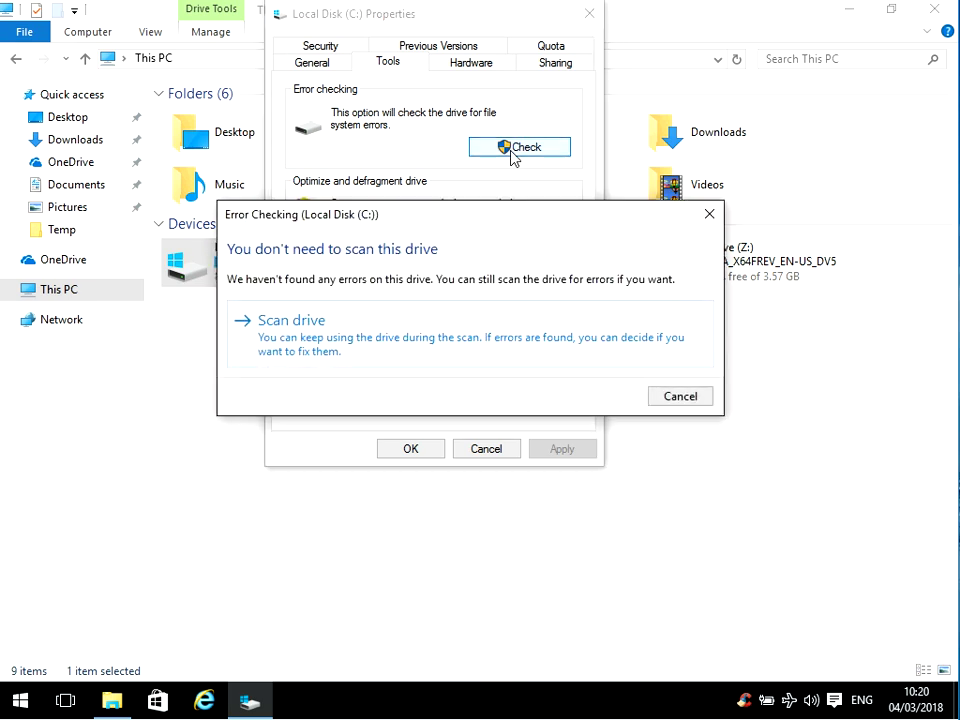
left_click(283, 337)
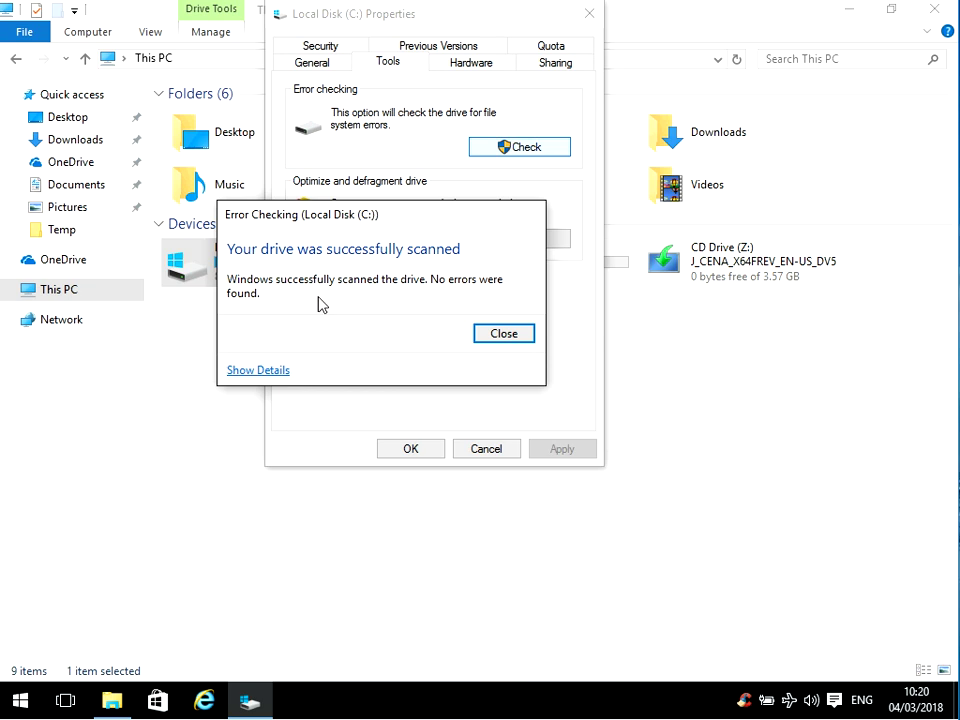
left_click(492, 335)
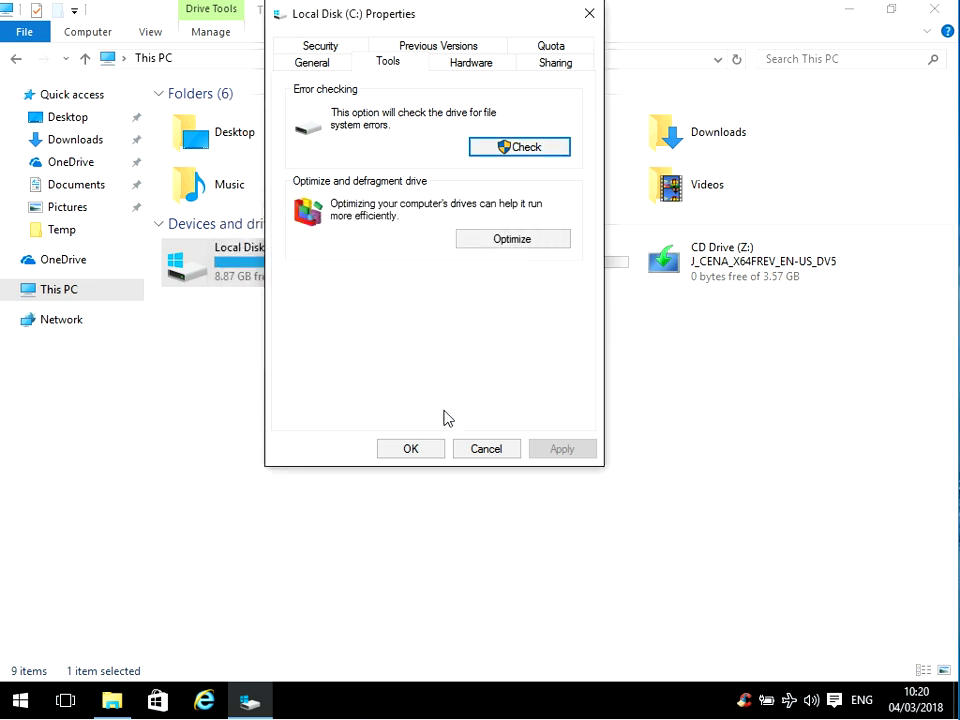
left_click(410, 449)
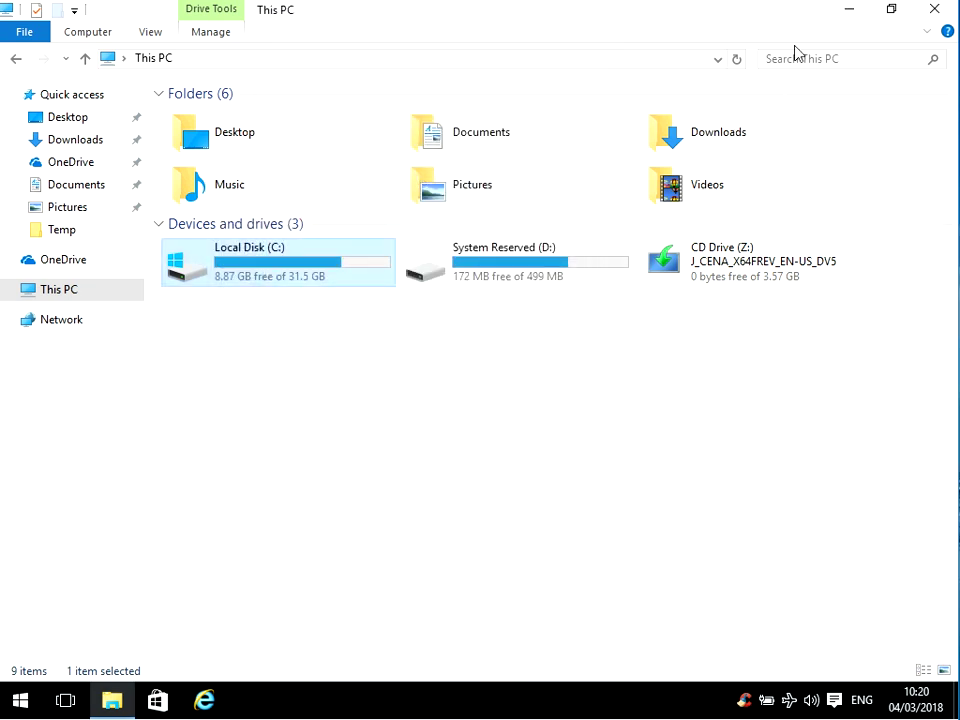
left_click(851, 11)
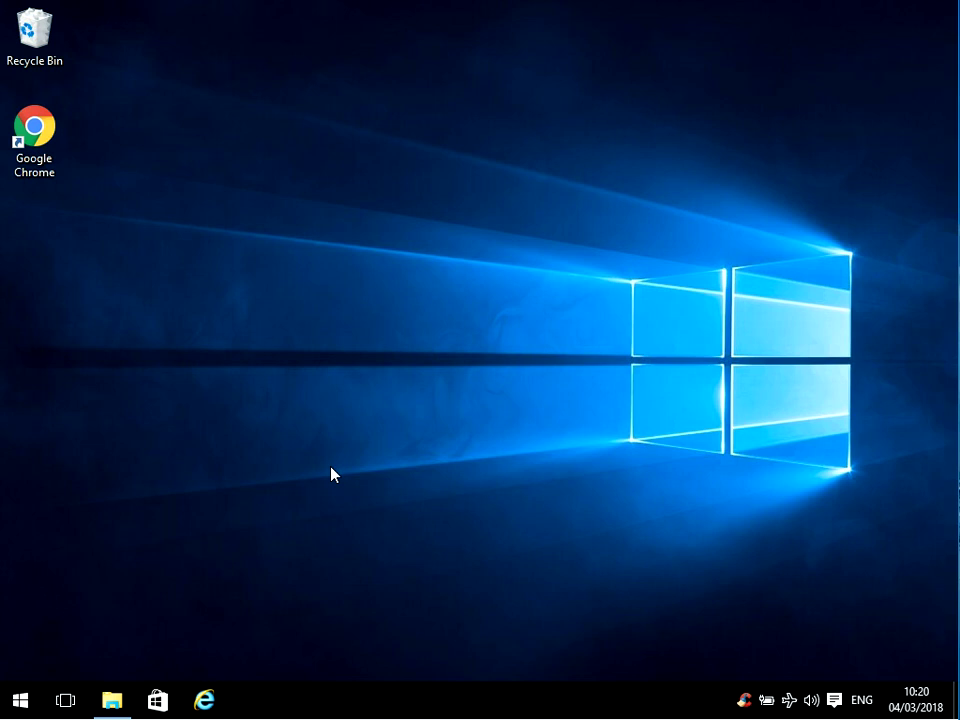
Switch to Windows Settings and view the Windows Update status under Update & security.
left_click(22, 702)
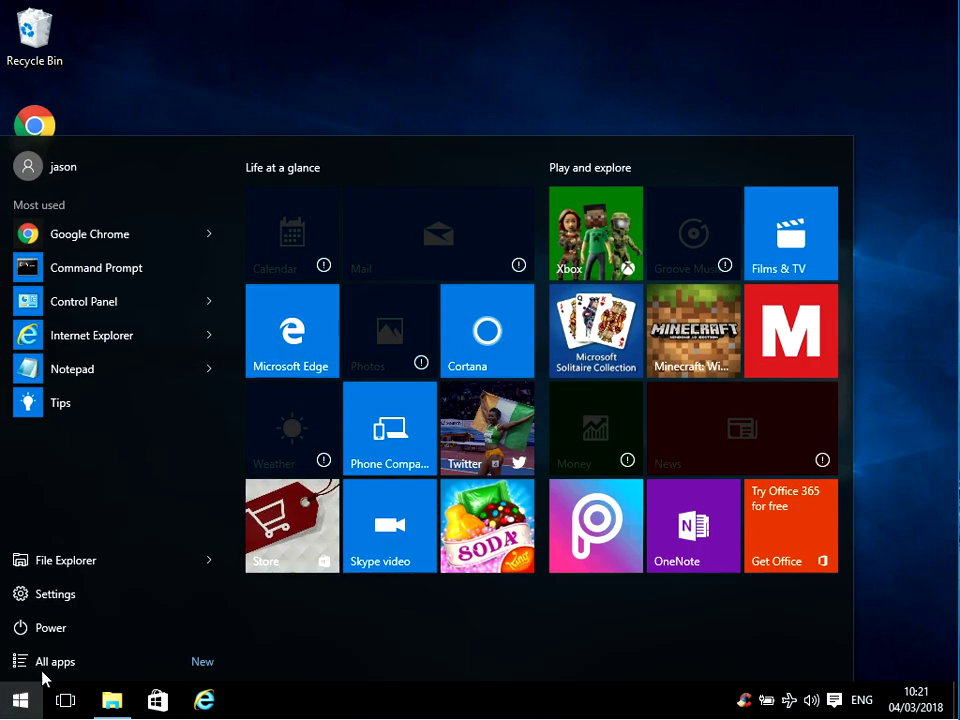
left_click(69, 600)
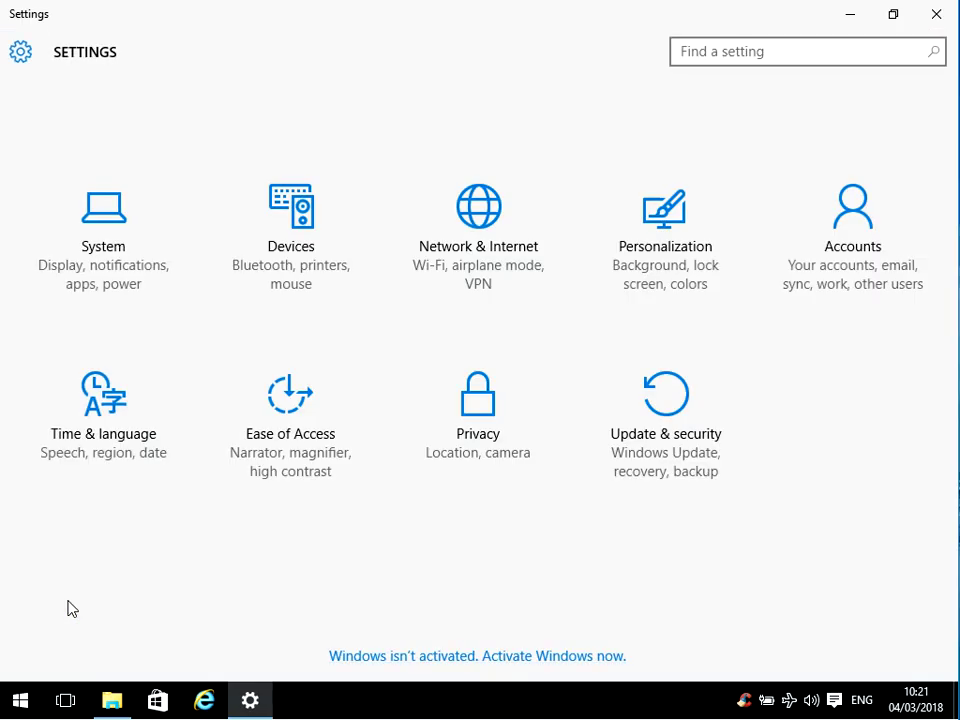
left_click(652, 434)
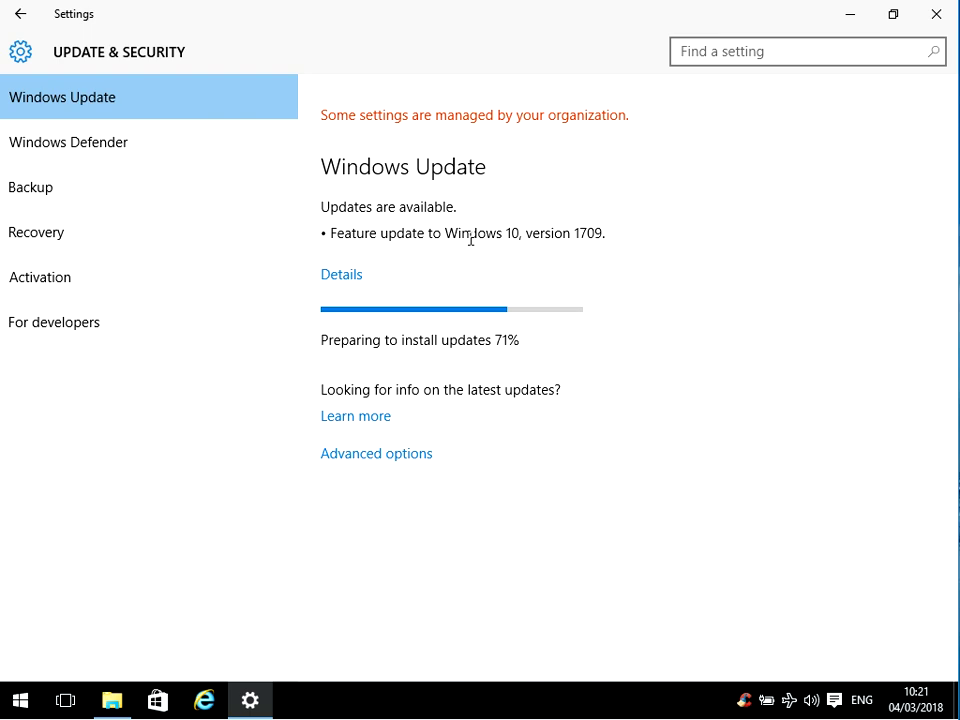